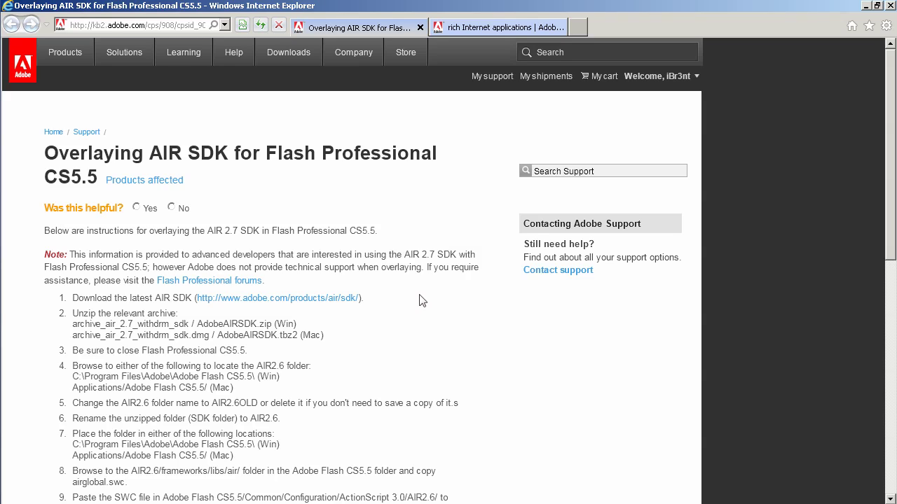
Review the article's address and steps, then switch to the Download Adobe AIR SDK tab
{"action": "left_click", "coordinate": [196, 25]}
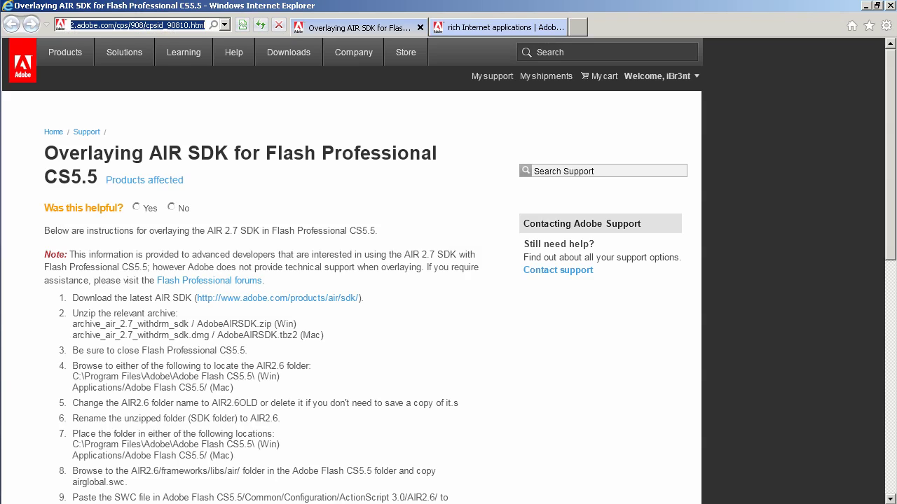
{"action": "left_click", "coordinate": [346, 184]}
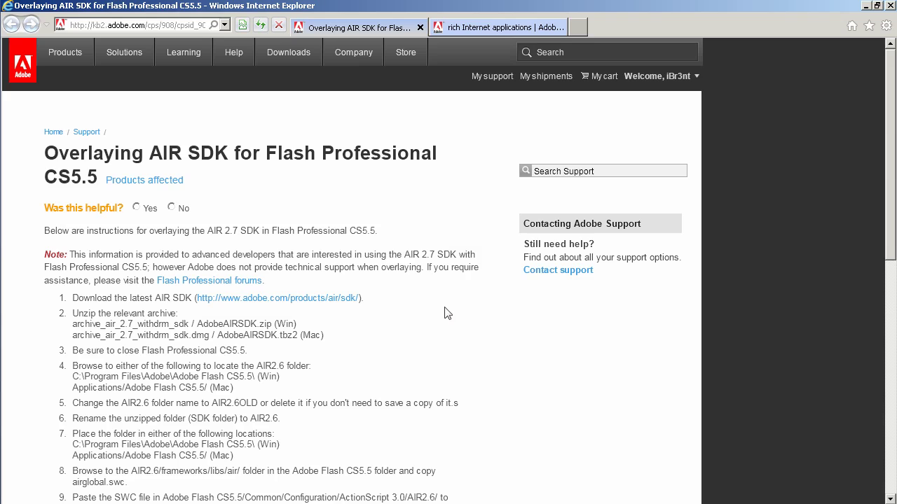
{"action": "scroll", "coordinate": [442, 315], "scroll_direction": "down", "scroll_amount": 4}
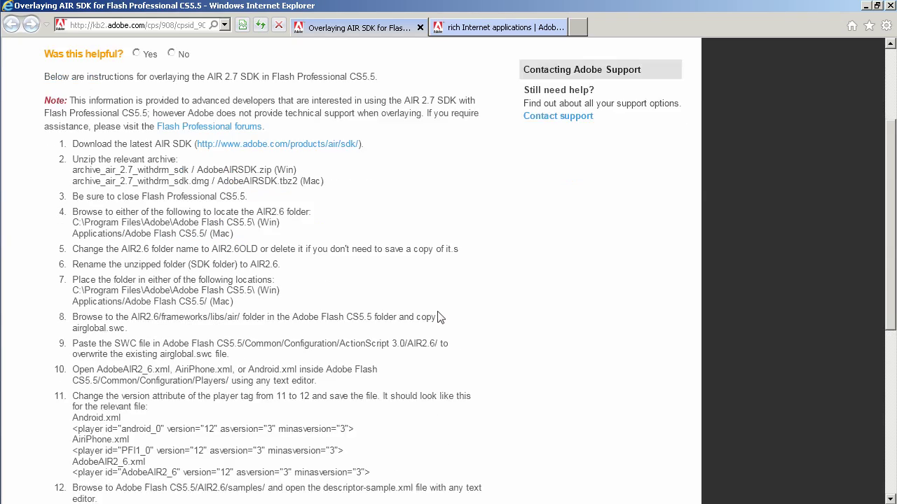
{"action": "scroll", "coordinate": [405, 217], "scroll_direction": "up", "scroll_amount": 3}
{"action": "scroll", "coordinate": [404, 217], "scroll_direction": "up", "scroll_amount": 1}
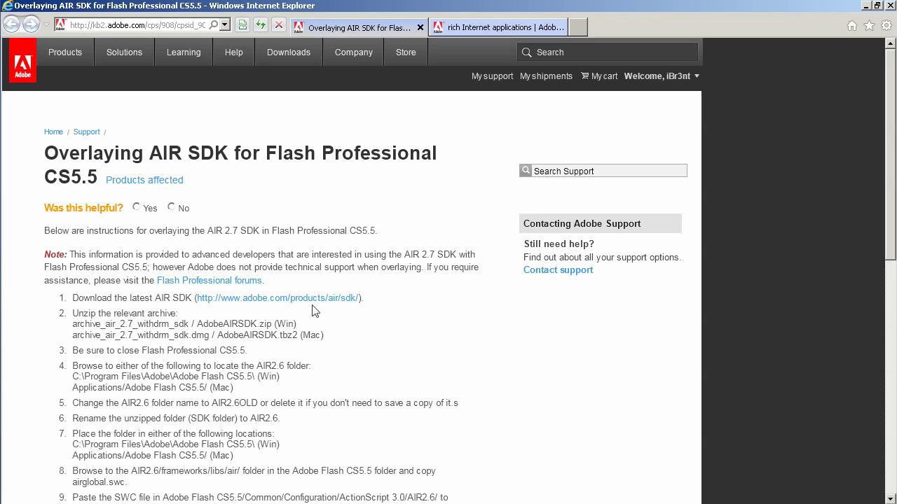
{"action": "left_click", "coordinate": [477, 27]}
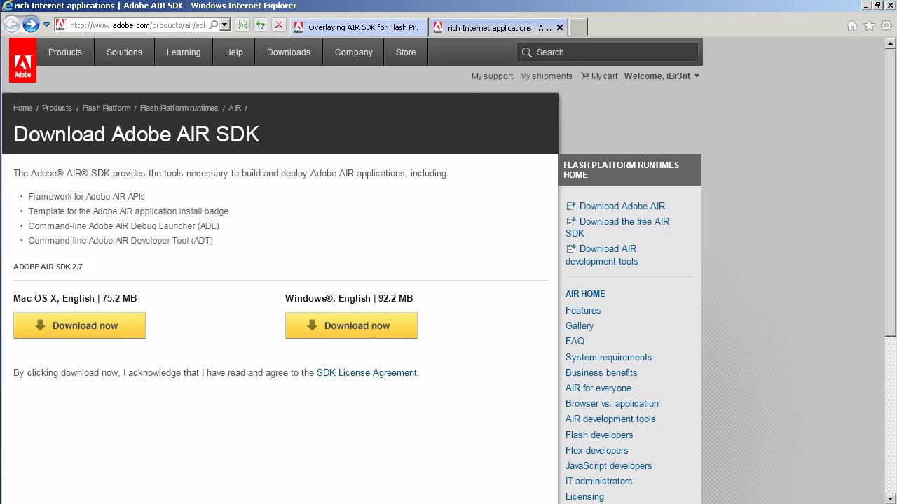
Minimize the browser and extract AdobeAIRSDK.zip into an AdobeAIRSDK folder on the desktop
{"action": "left_click", "coordinate": [865, 6]}
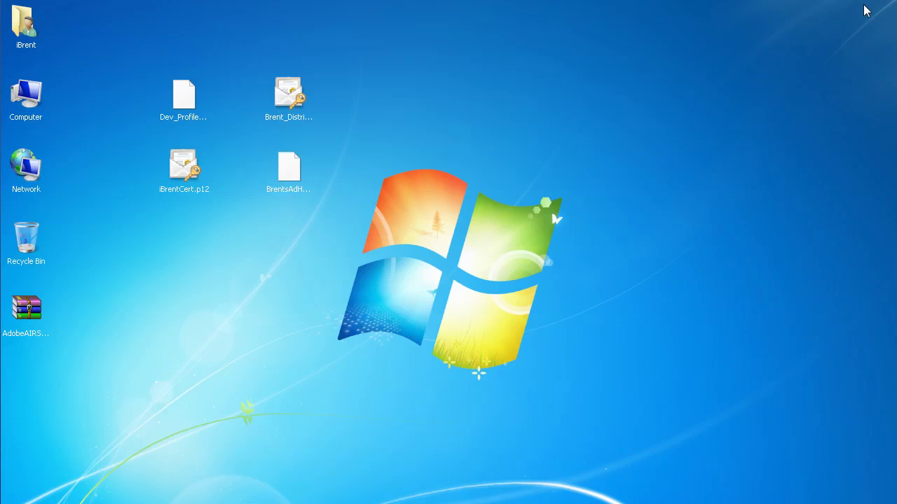
{"action": "left_click", "coordinate": [34, 334]}
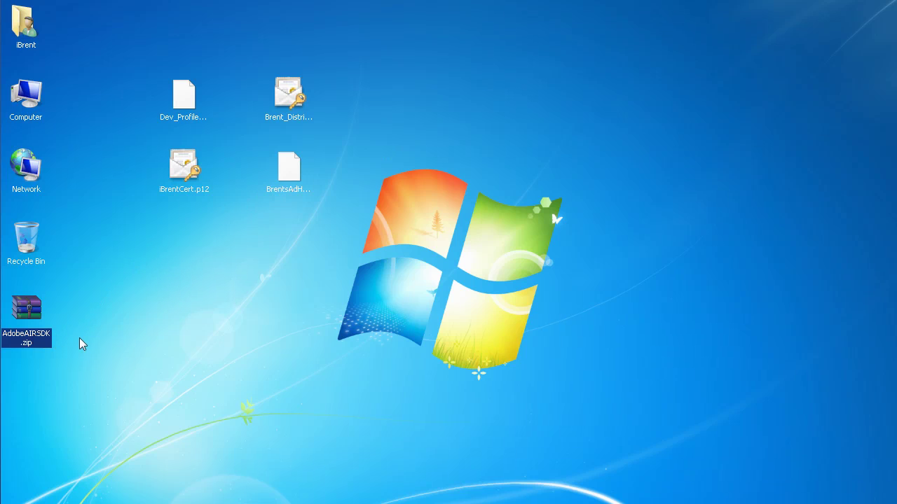
{"action": "right_click", "coordinate": [34, 318]}
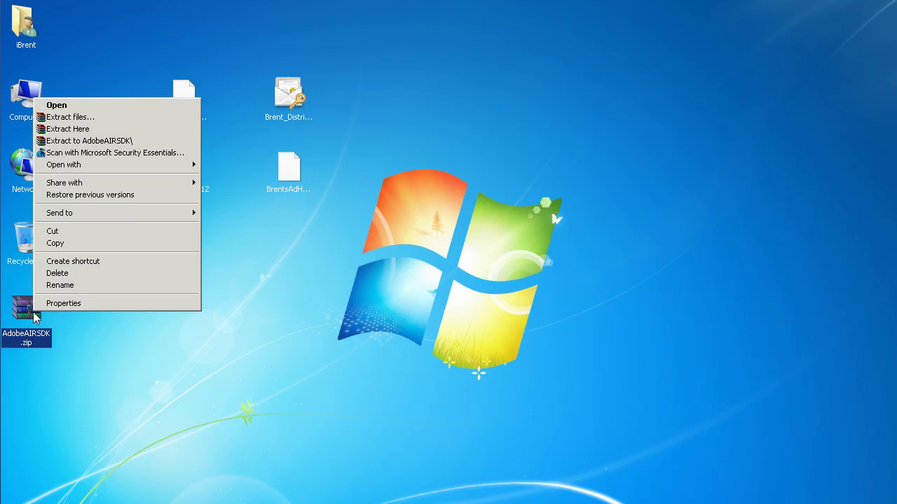
{"action": "left_click", "coordinate": [116, 141]}
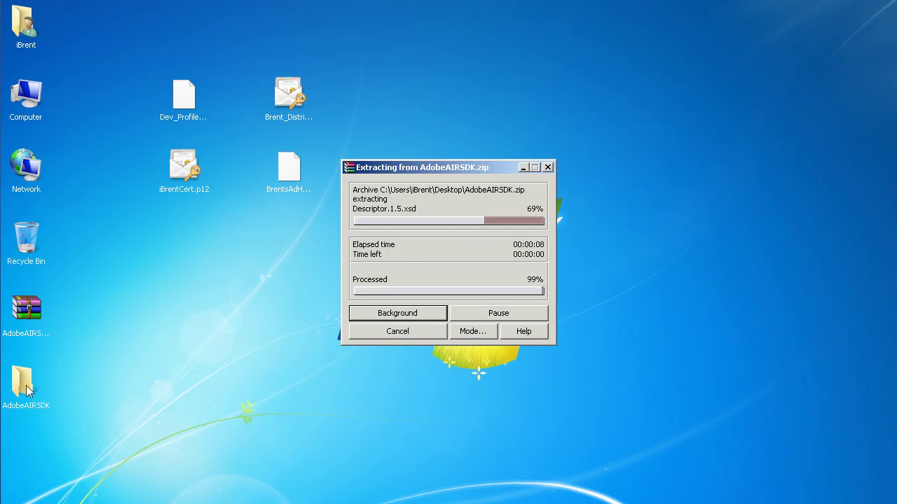
{"action": "left_click_drag", "start_coordinate": [190, 293], "coordinate": [191, 292]}
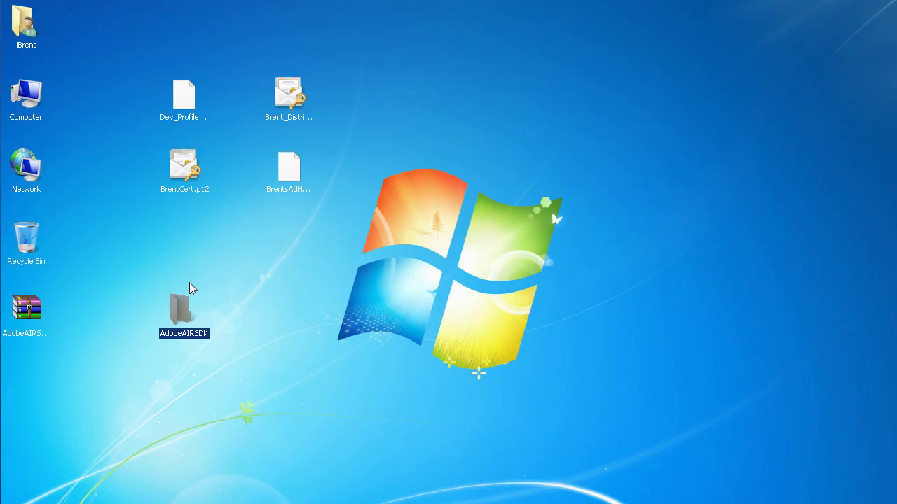
{"action": "left_click", "coordinate": [294, 283]}
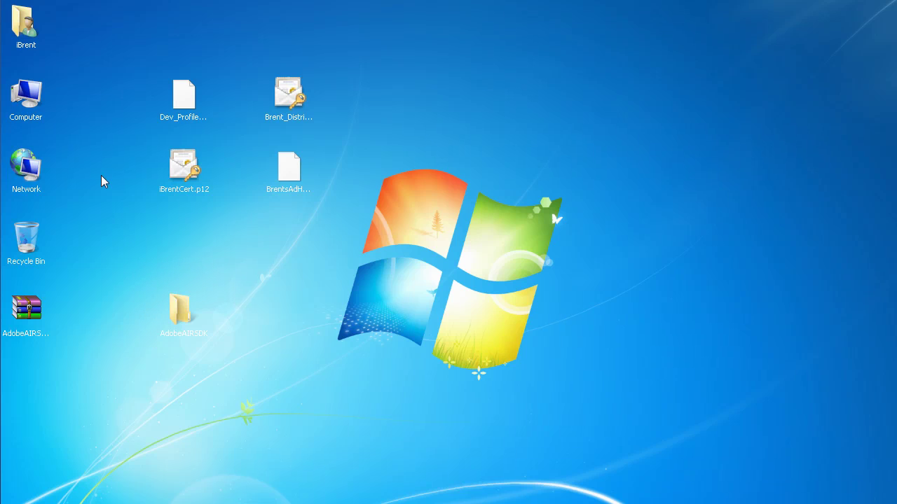
Open Computer and browse into the BOOTCAMP (C:) drive
{"action": "double_click", "coordinate": [31, 89]}
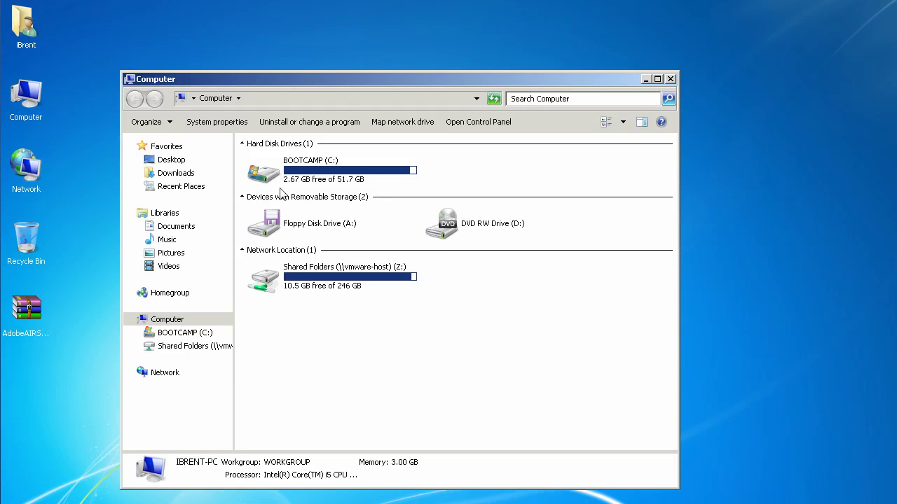
{"action": "double_click", "coordinate": [354, 283]}
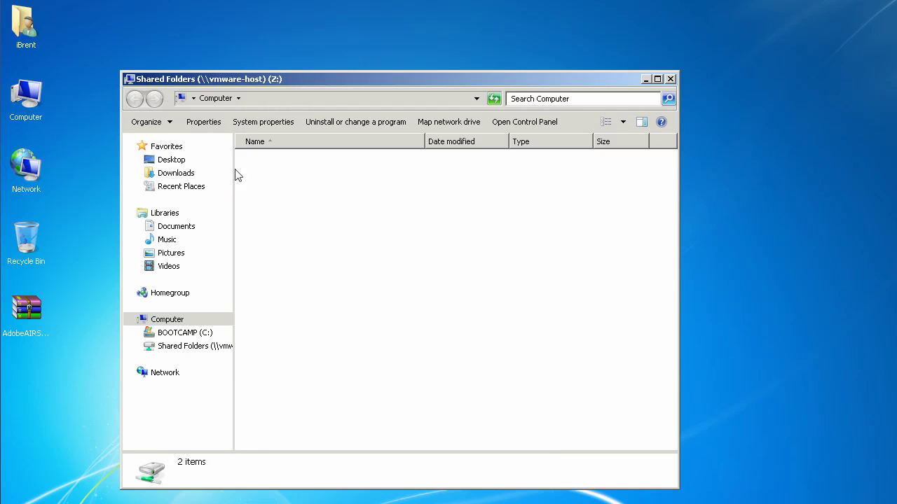
{"action": "left_click", "coordinate": [136, 98]}
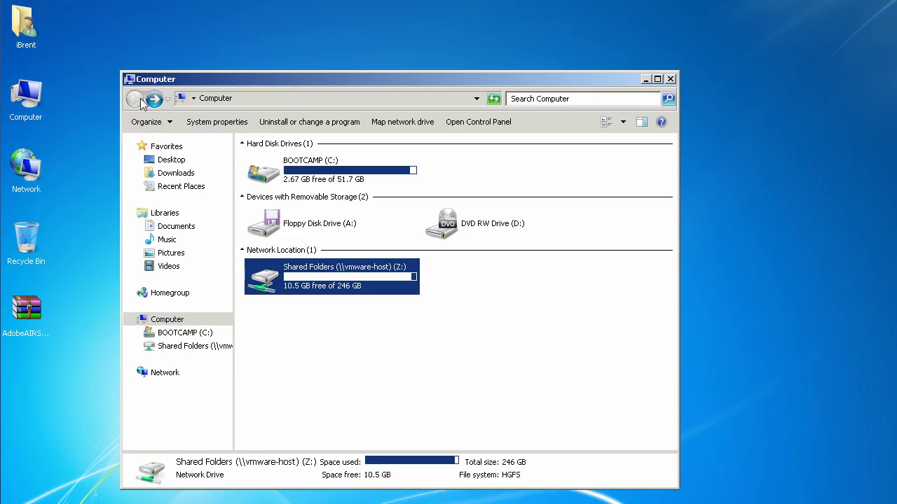
{"action": "double_click", "coordinate": [315, 176]}
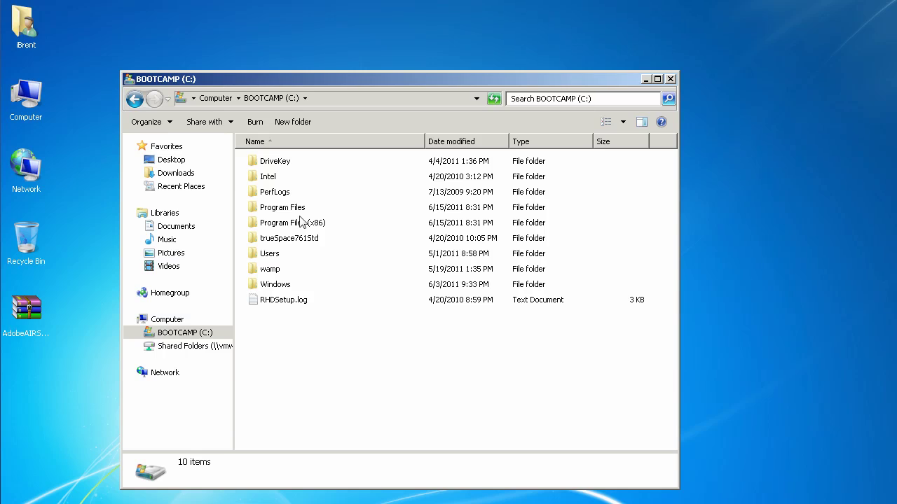
Open Program Files (x86)\Adobe\Adobe Flash CS5.5 and shift the window to the right
{"action": "mouse_move", "coordinate": [295, 229]}
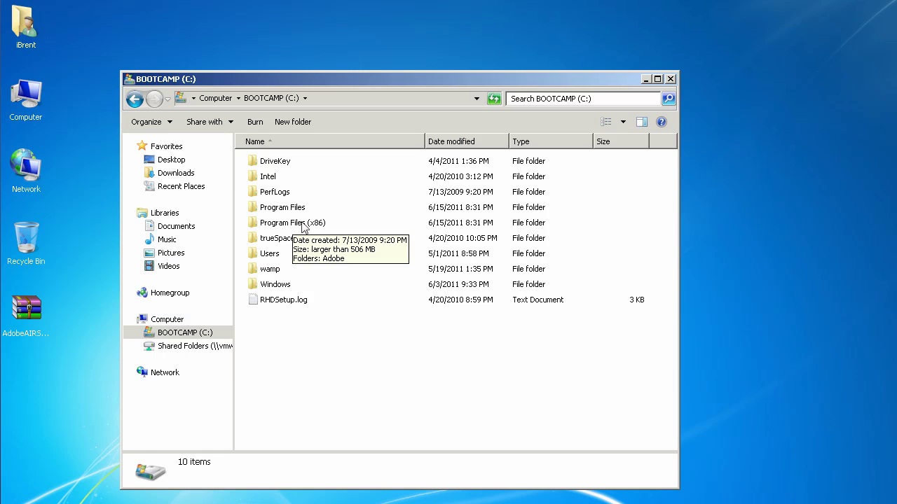
{"action": "double_click", "coordinate": [302, 224]}
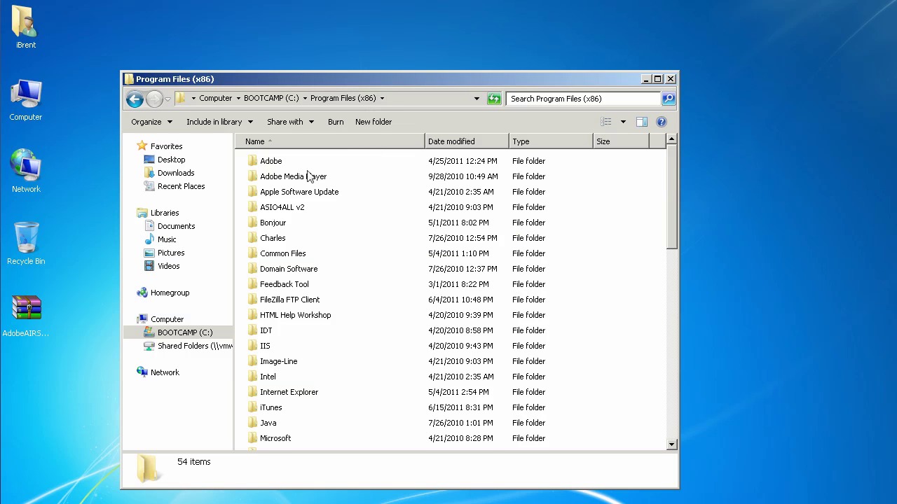
{"action": "double_click", "coordinate": [278, 165]}
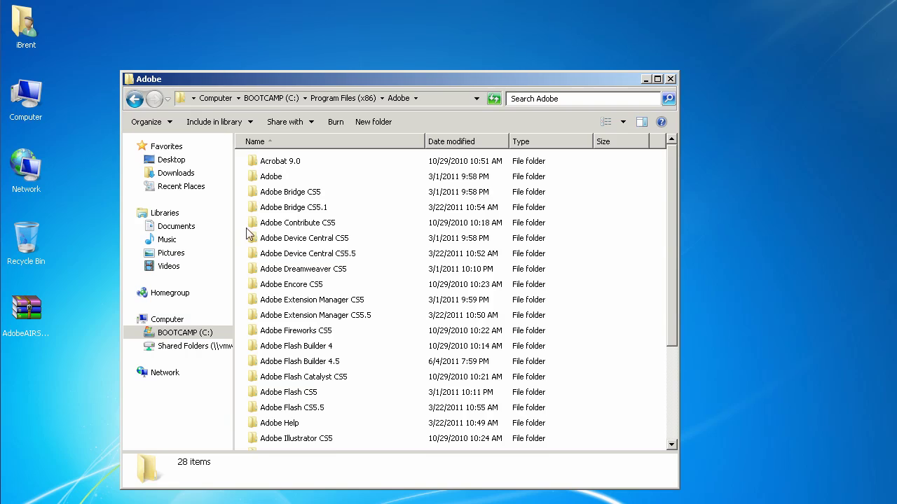
{"action": "double_click", "coordinate": [305, 407]}
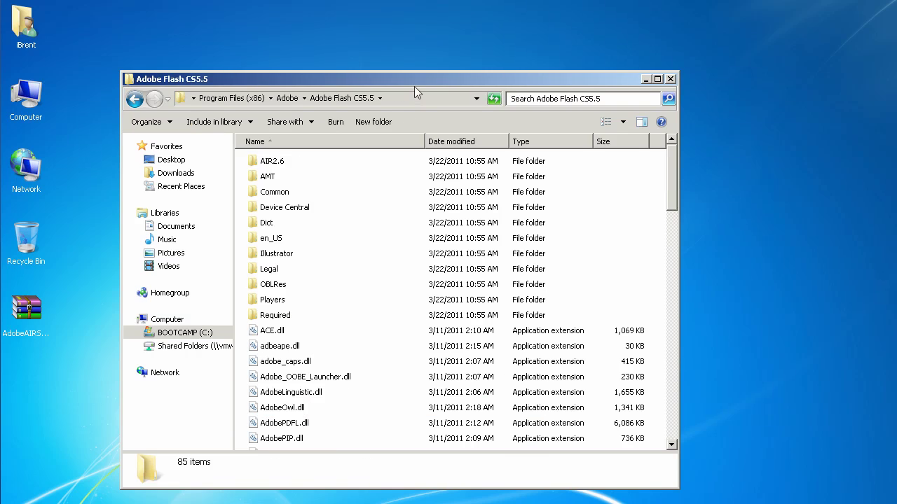
{"action": "left_click_drag", "start_coordinate": [420, 82], "coordinate": [520, 33]}
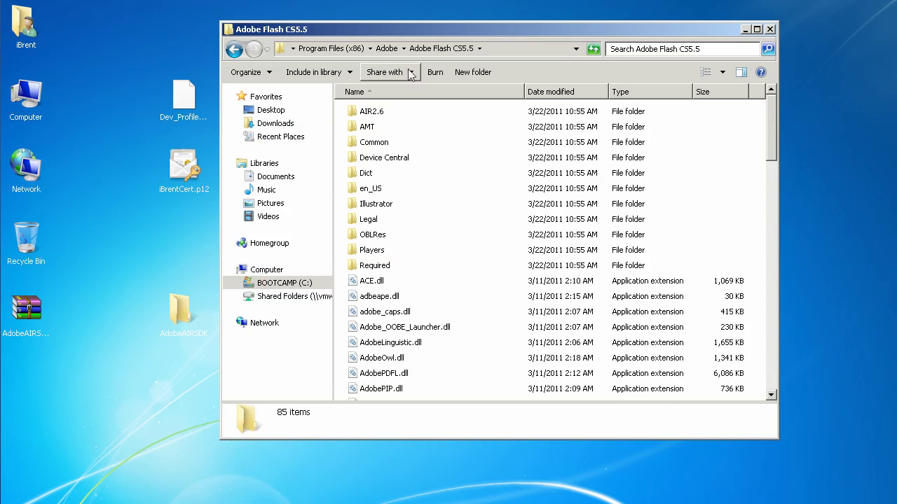
{"action": "left_click_drag", "start_coordinate": [493, 28], "coordinate": [540, 23]}
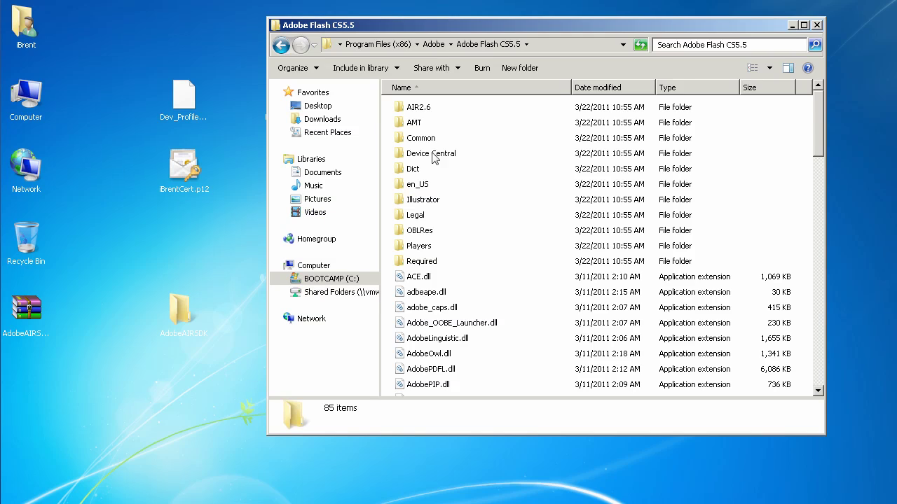
Rename the AIR2.6 folder to AIR2.6_OLD
{"action": "left_click", "coordinate": [420, 107]}
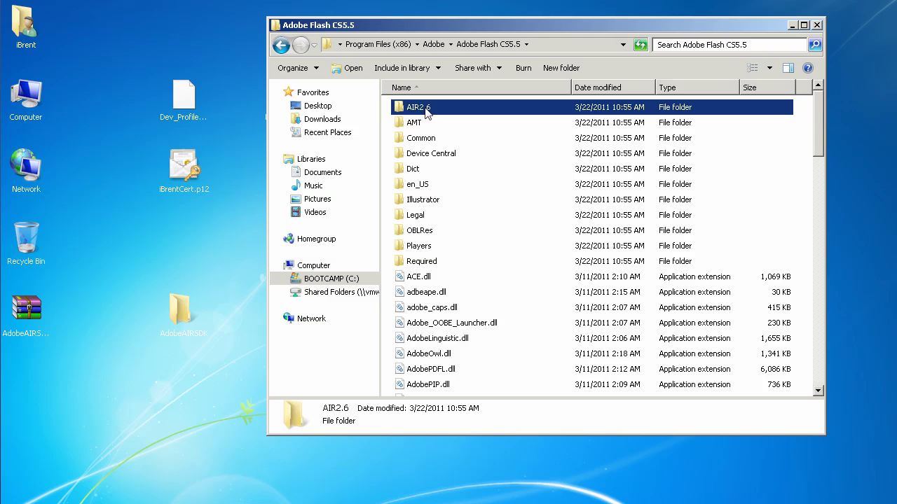
{"action": "key", "text": "F2"}
{"action": "key", "text": "End"}
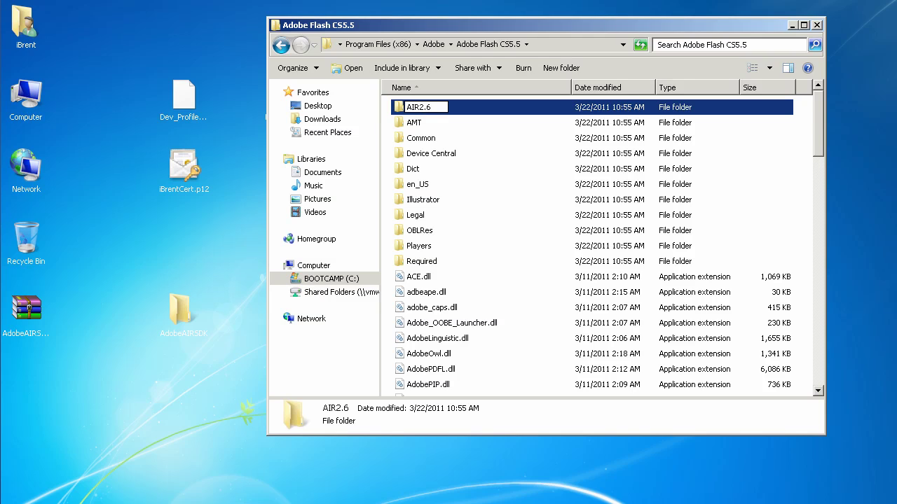
{"action": "type", "text": "_OLD"}
{"action": "key", "text": "Return"}
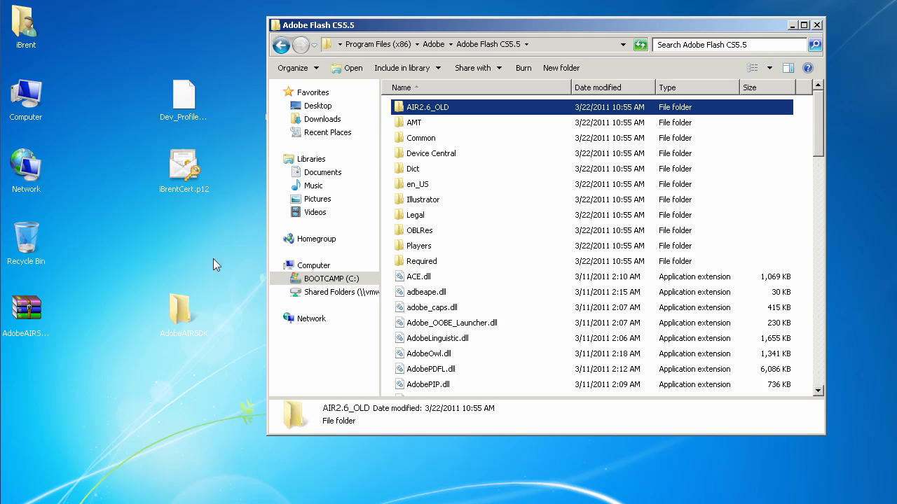
Move the AdobeAIRSDK folder from the desktop into Adobe Flash CS5.5 and rename it AIR2.6
{"action": "left_click", "coordinate": [170, 316]}
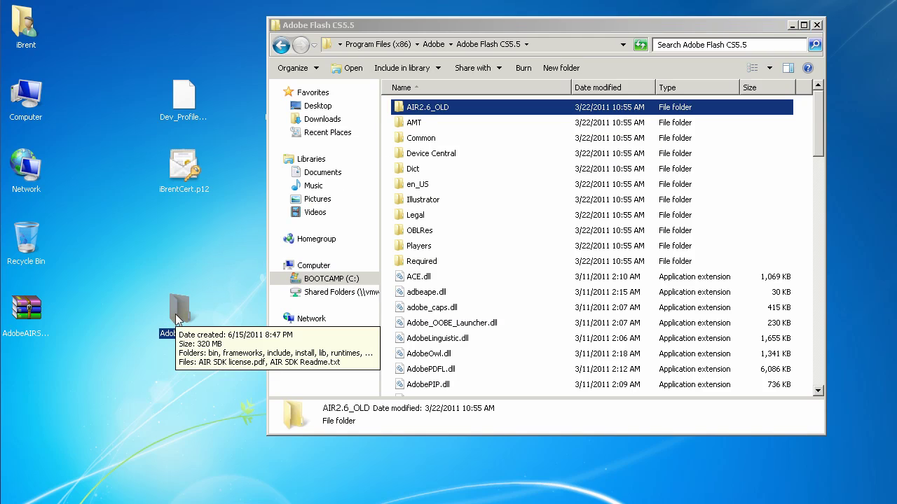
{"action": "left_click_drag", "start_coordinate": [182, 310], "coordinate": [554, 311]}
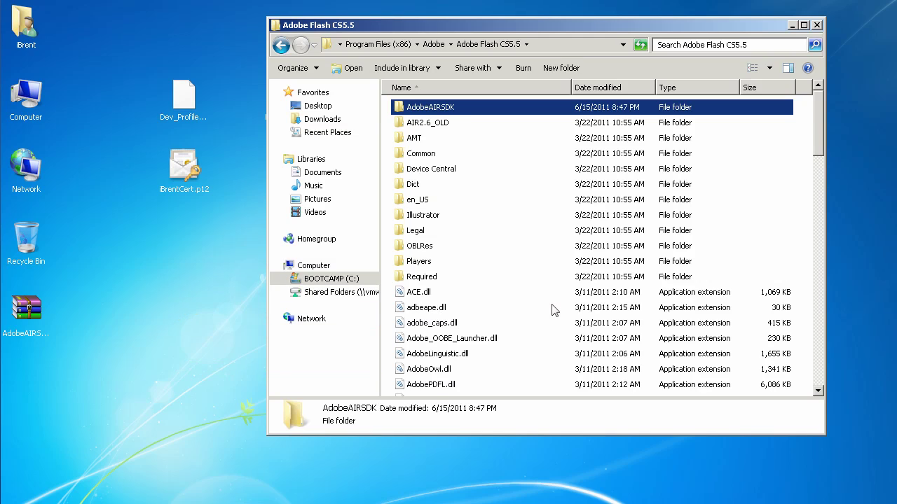
{"action": "left_click", "coordinate": [442, 110]}
{"action": "type", "text": "AIR2."}
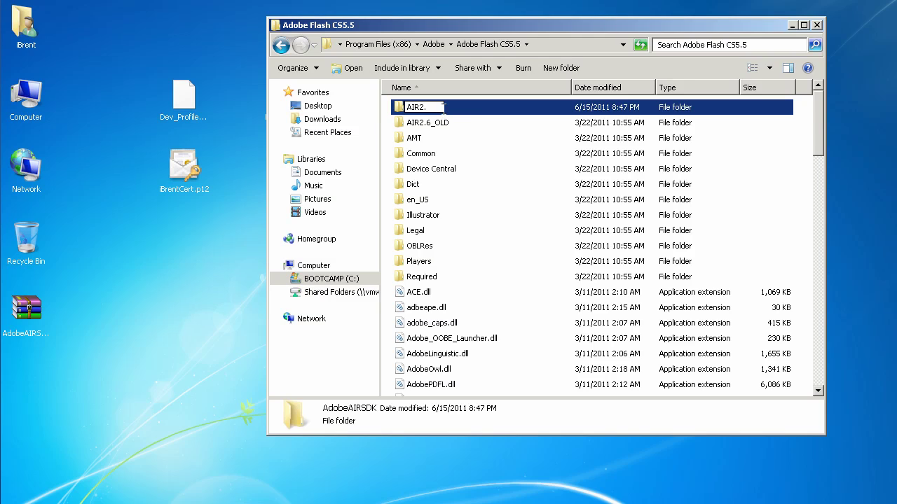
{"action": "type", "text": "6"}
{"action": "key", "text": "Return"}
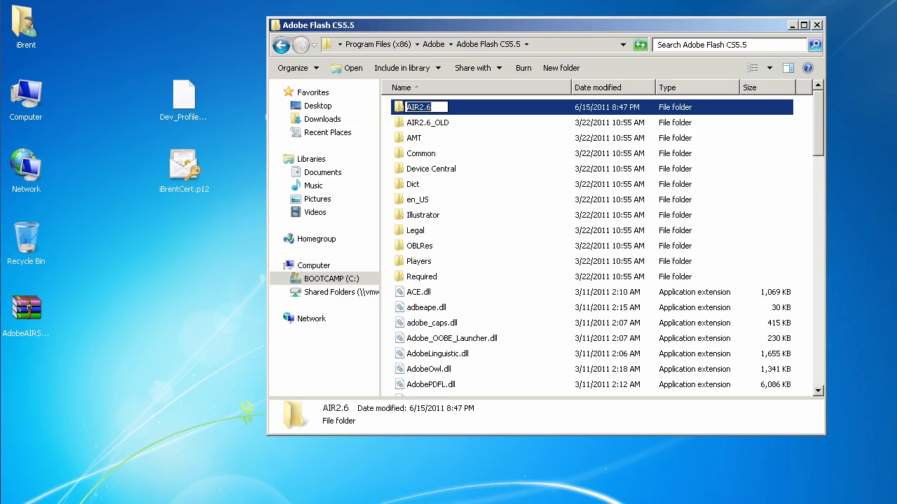
Copy airglobal.swc from AIR2.6\frameworks\libs\air, then return to the Adobe Flash CS5.5 folder
{"action": "left_click", "coordinate": [401, 112]}
{"action": "double_click", "coordinate": [401, 112]}
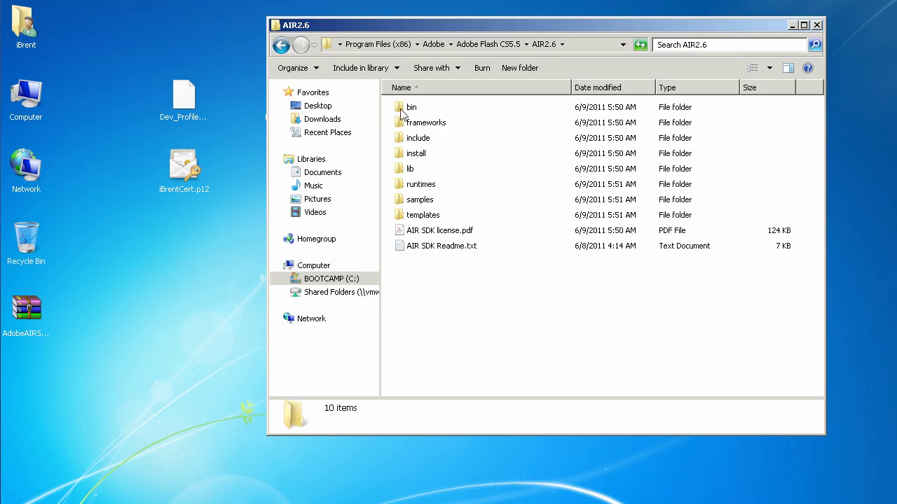
{"action": "double_click", "coordinate": [416, 124]}
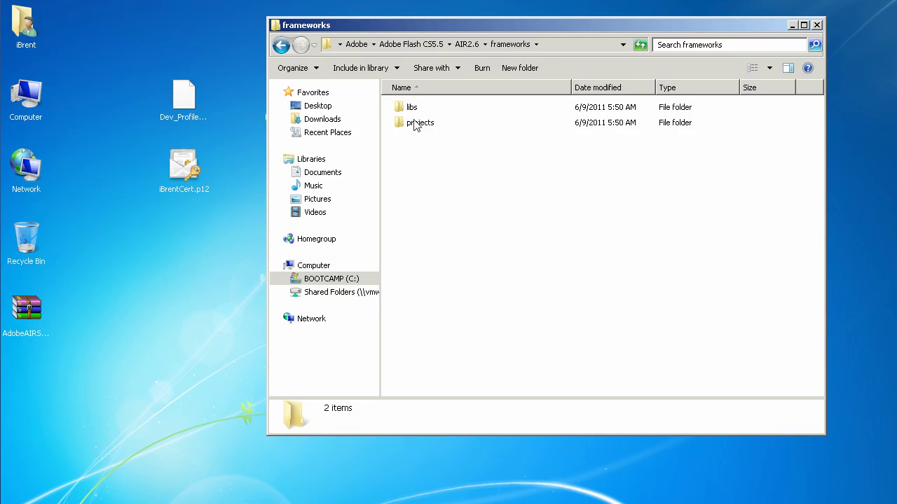
{"action": "double_click", "coordinate": [412, 110]}
{"action": "double_click", "coordinate": [412, 109]}
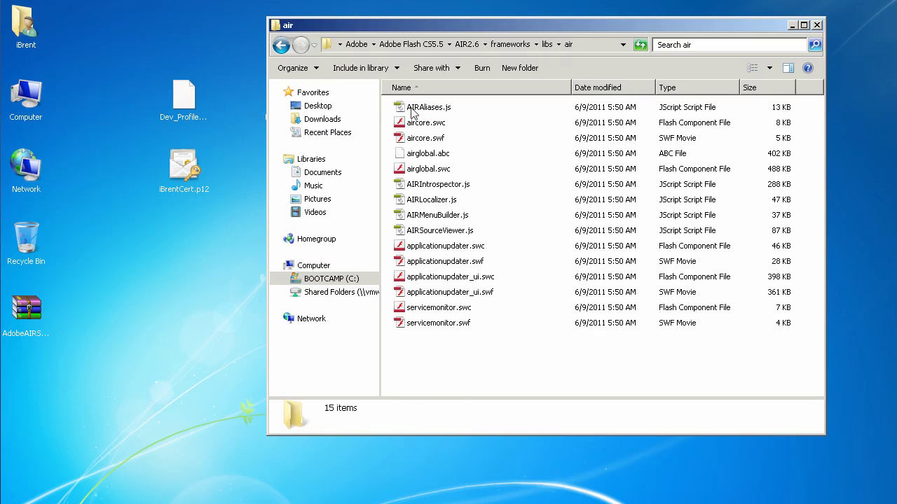
{"action": "right_click", "coordinate": [433, 170]}
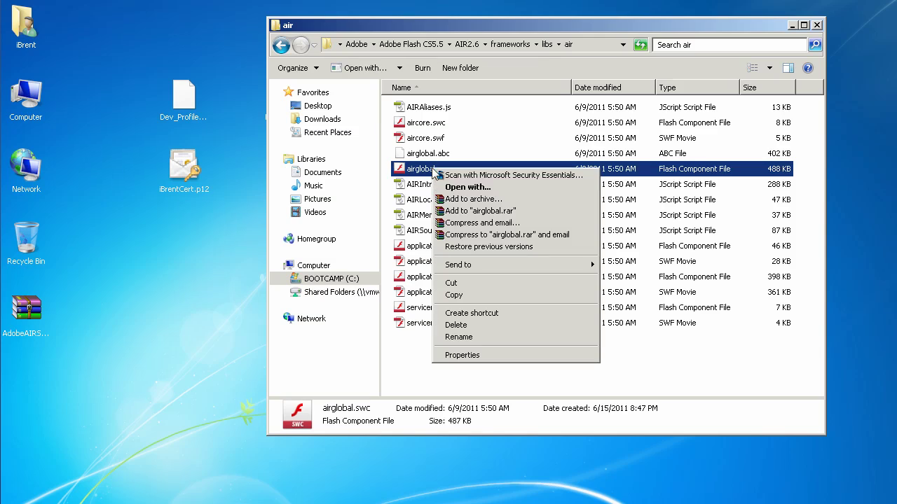
{"action": "left_click", "coordinate": [483, 295]}
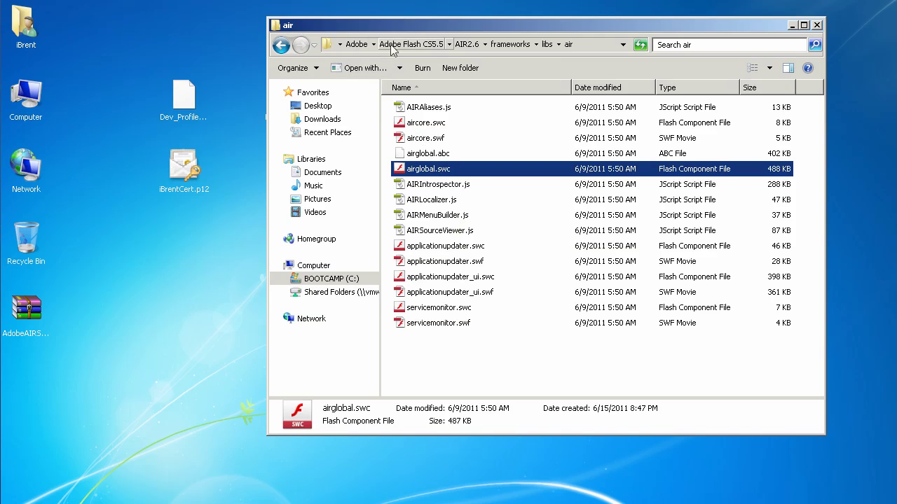
{"action": "left_click", "coordinate": [412, 44]}
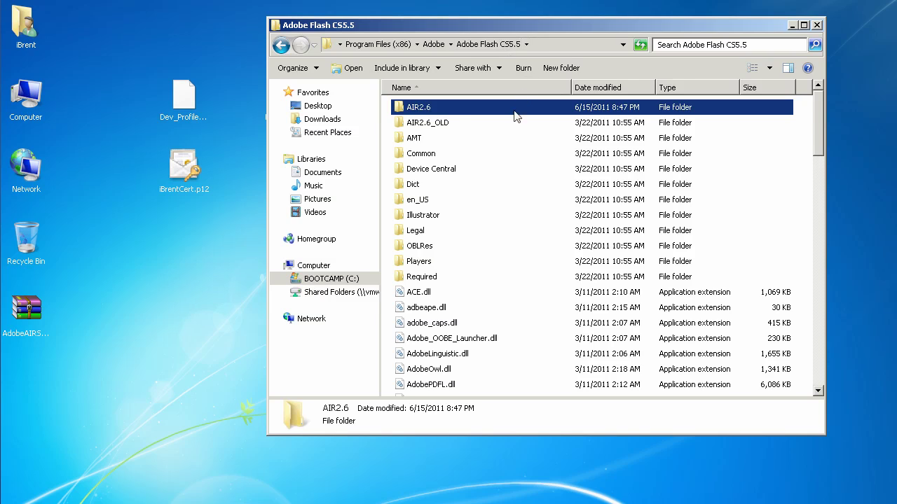
Paste airglobal.swc into Common\Configuration\ActionScript 3.0\AIR2.6, replacing the existing file
{"action": "double_click", "coordinate": [429, 154]}
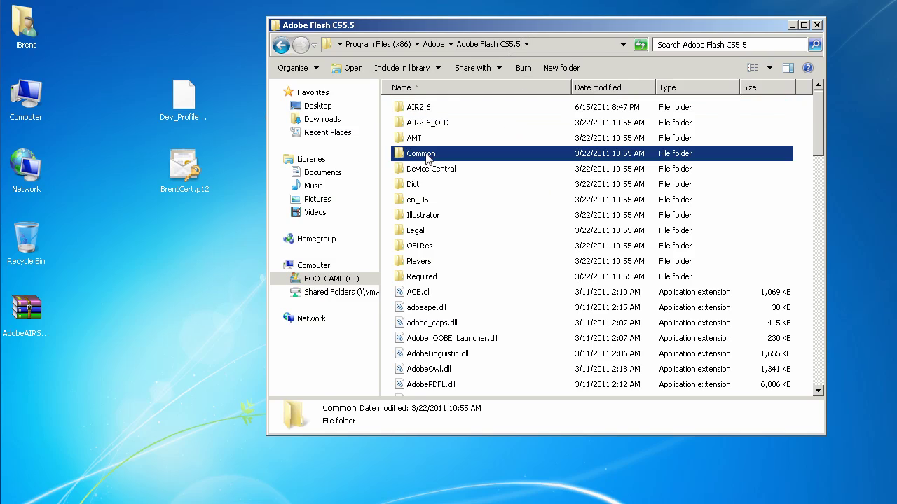
{"action": "double_click", "coordinate": [451, 109]}
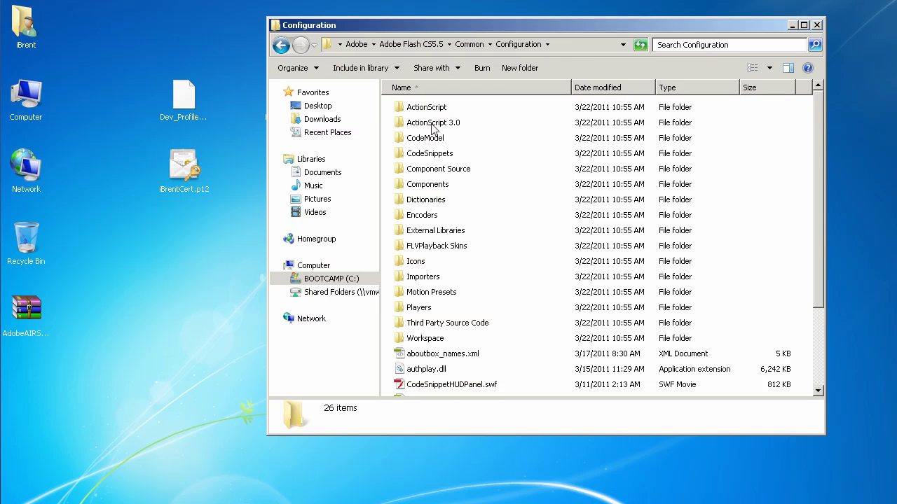
{"action": "double_click", "coordinate": [432, 126]}
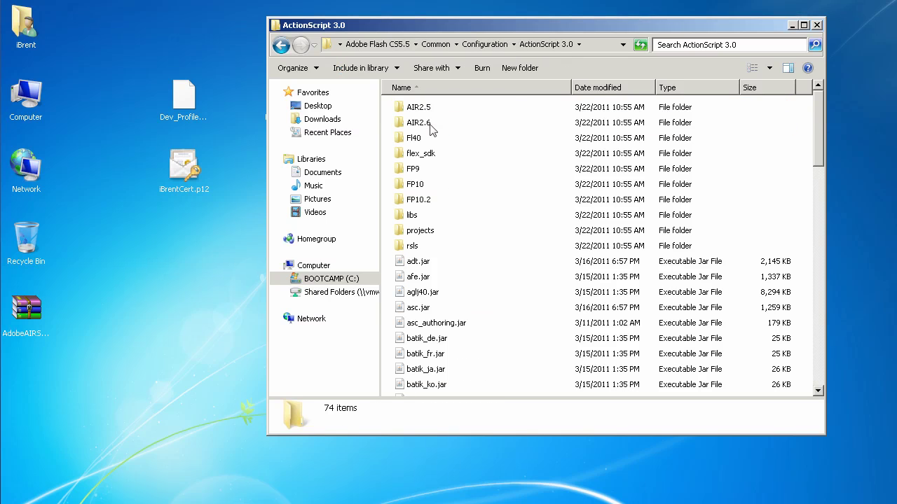
{"action": "double_click", "coordinate": [429, 126]}
{"action": "right_click", "coordinate": [431, 146]}
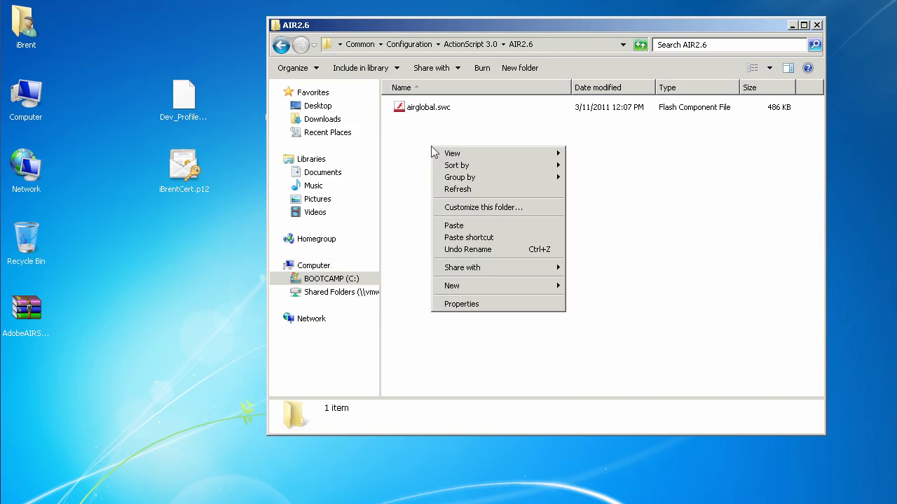
{"action": "left_click", "coordinate": [482, 227]}
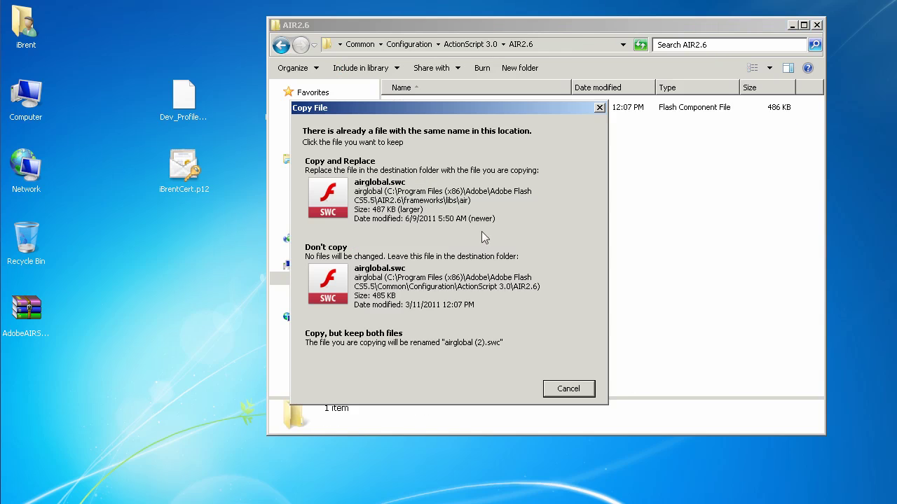
{"action": "left_click", "coordinate": [378, 158]}
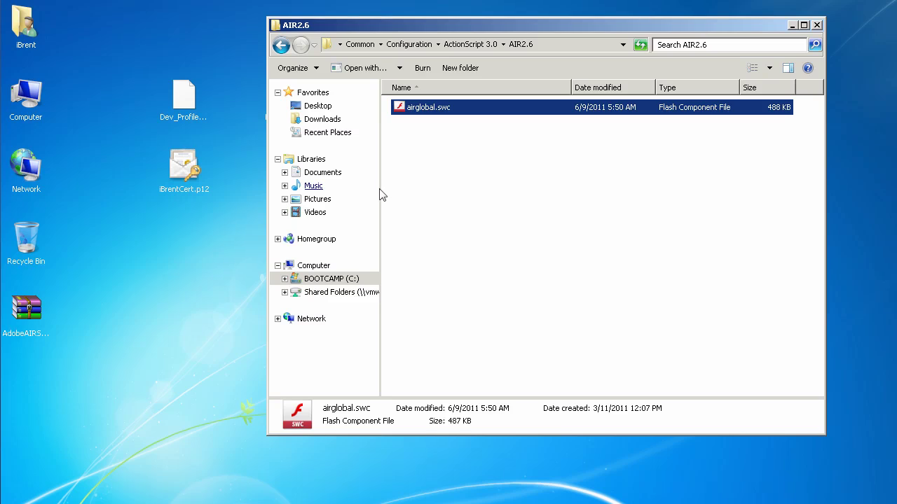
{"action": "left_click", "coordinate": [442, 149]}
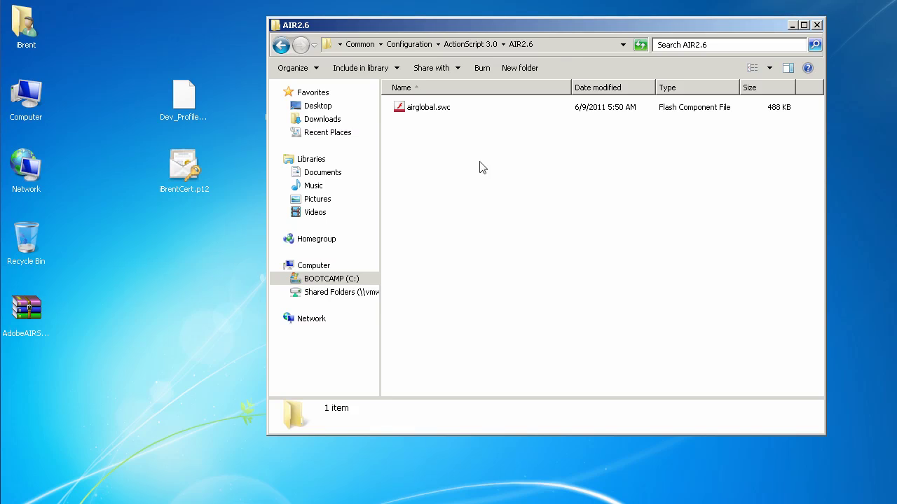
Go back to Adobe Flash CS5.5 and open Common\Configuration\Players
{"action": "left_click", "coordinate": [280, 45]}
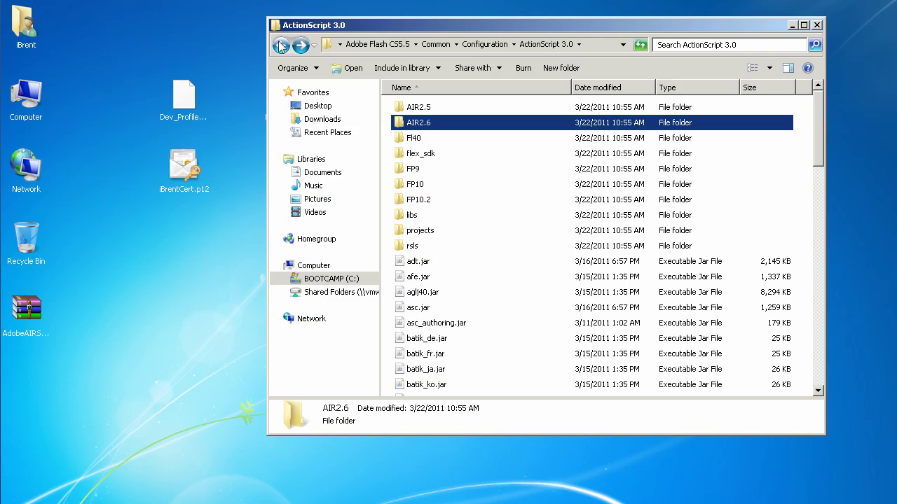
{"action": "left_click", "coordinate": [280, 44]}
{"action": "left_click", "coordinate": [280, 45]}
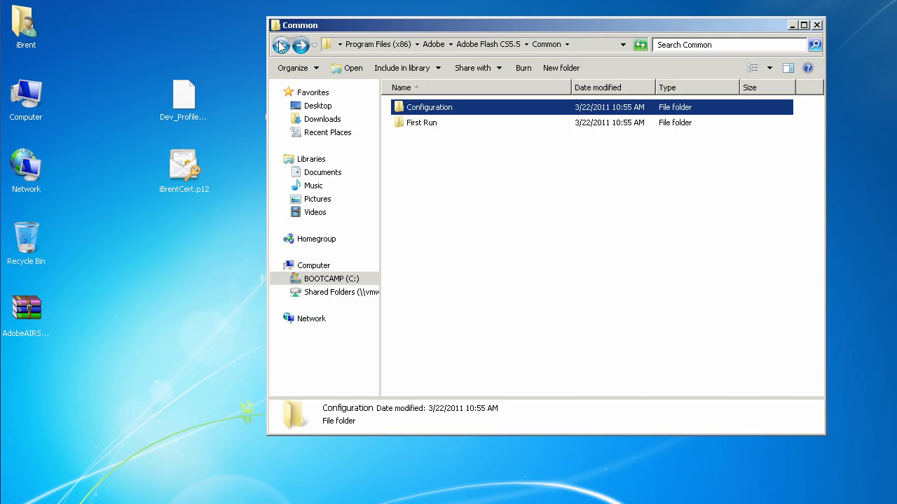
{"action": "left_click", "coordinate": [280, 45]}
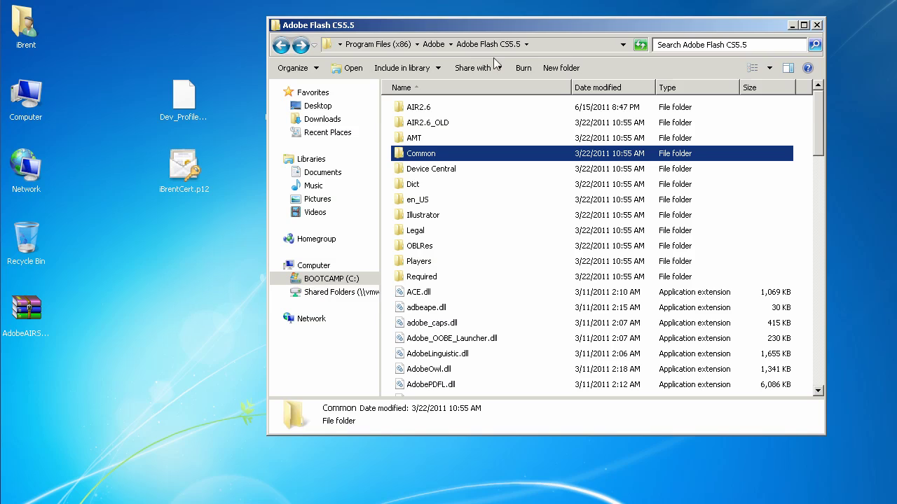
{"action": "double_click", "coordinate": [424, 157]}
{"action": "double_click", "coordinate": [444, 107]}
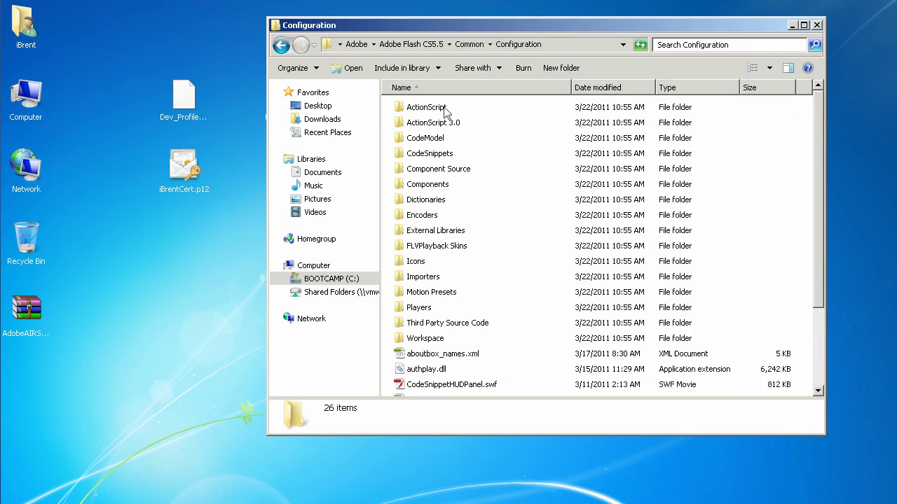
{"action": "double_click", "coordinate": [423, 307]}
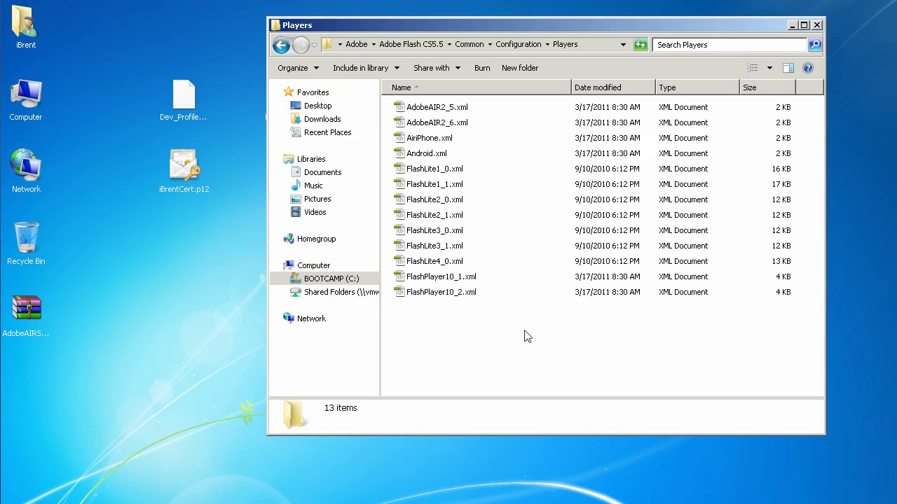
Open AdobeAIR2_6.xml and AiriPhone.xml in Notepad, keeping the Players window in front
{"action": "right_click", "coordinate": [443, 123]}
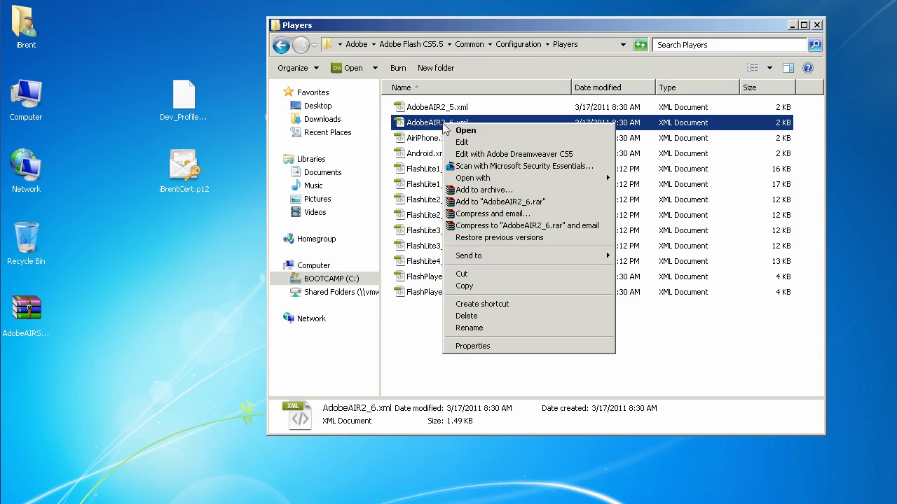
{"action": "left_click", "coordinate": [467, 132]}
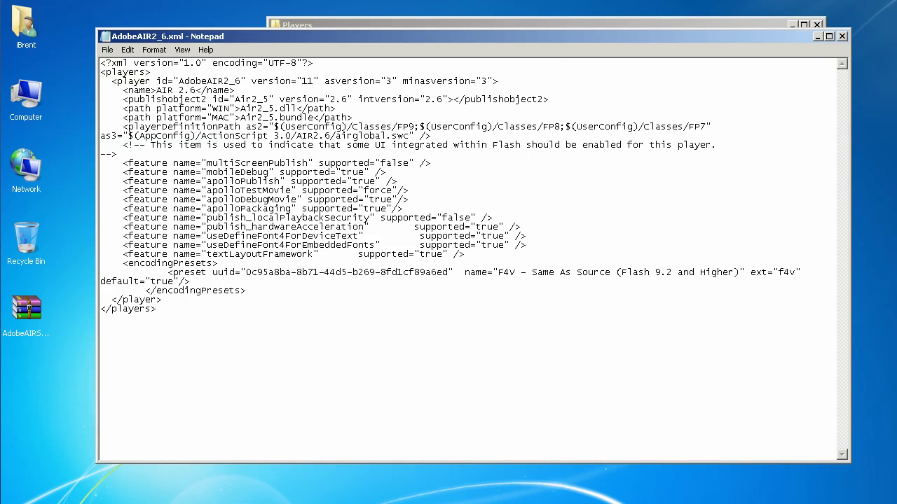
{"action": "left_click_drag", "start_coordinate": [452, 31], "coordinate": [407, 93]}
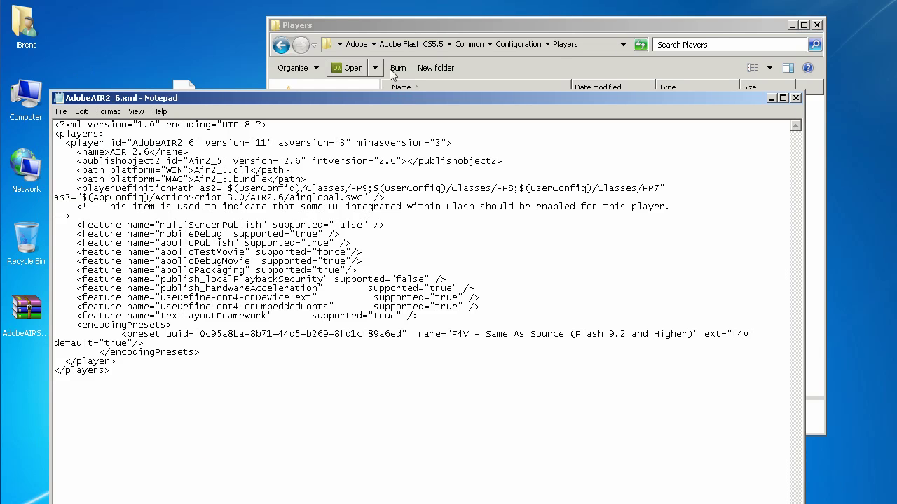
{"action": "left_click", "coordinate": [450, 21]}
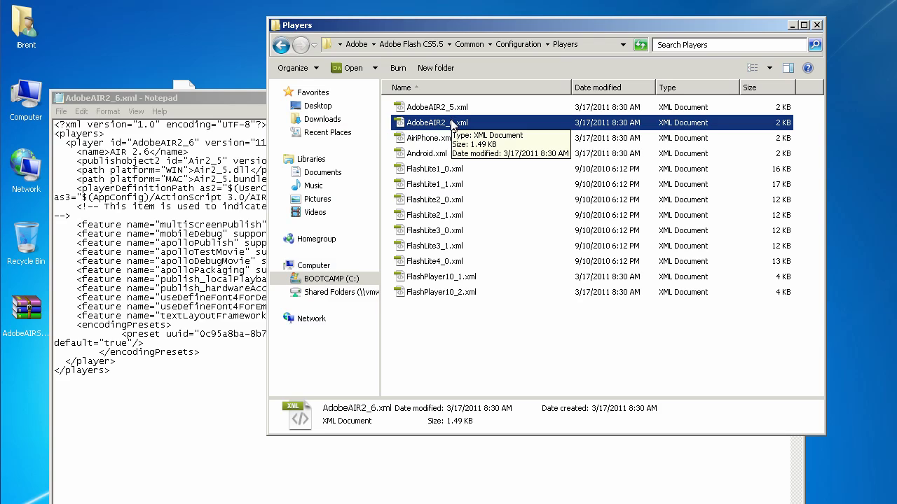
{"action": "right_click", "coordinate": [420, 137]}
{"action": "left_click", "coordinate": [441, 156]}
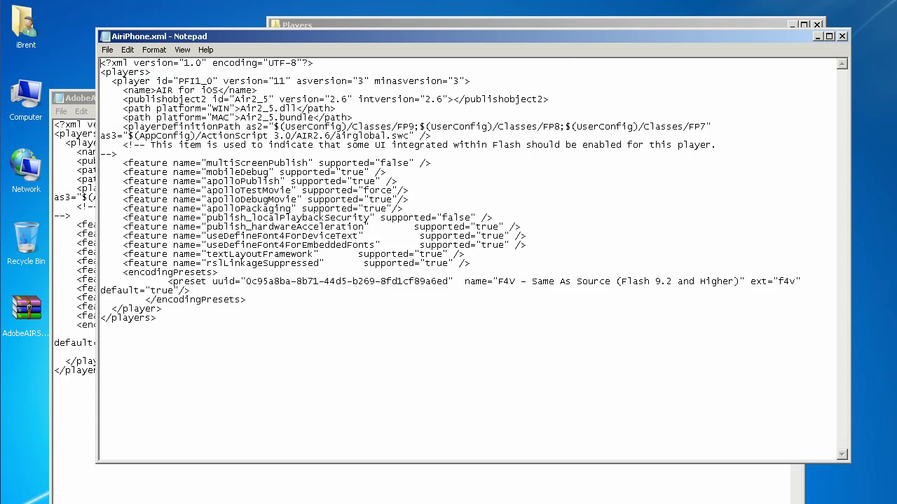
{"action": "left_click", "coordinate": [467, 26]}
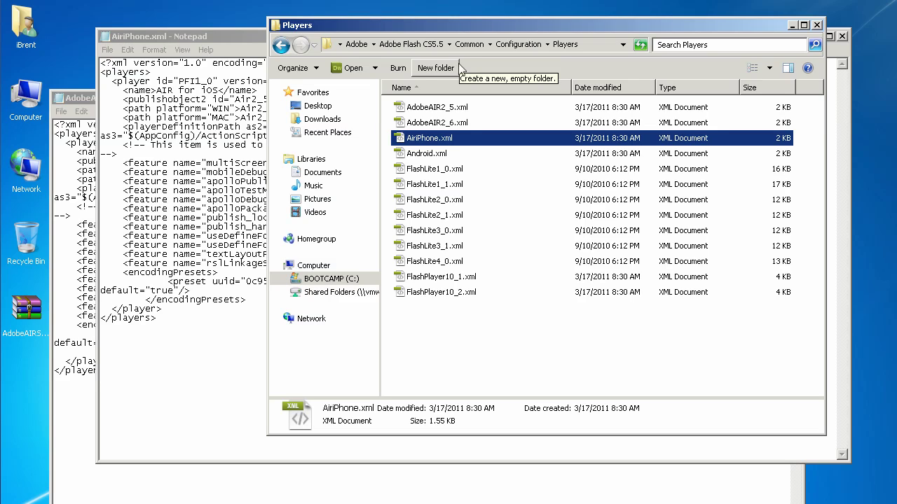
Open Android.xml in Notepad and change the player version from 11 to 12
{"action": "right_click", "coordinate": [429, 154]}
{"action": "left_click", "coordinate": [454, 169]}
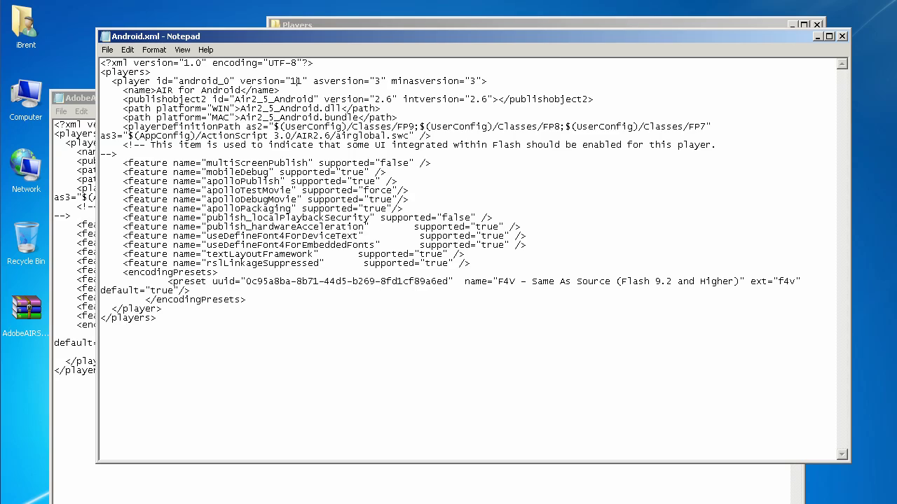
{"action": "left_click_drag", "start_coordinate": [297, 82], "coordinate": [303, 82]}
{"action": "type", "text": "2"}
{"action": "type", "text": "s"}
{"action": "key", "text": "BackSpace"}
Close Android.xml, then change AiriPhone.xml's version from 11 to 12 and save it
{"action": "left_click", "coordinate": [843, 36]}
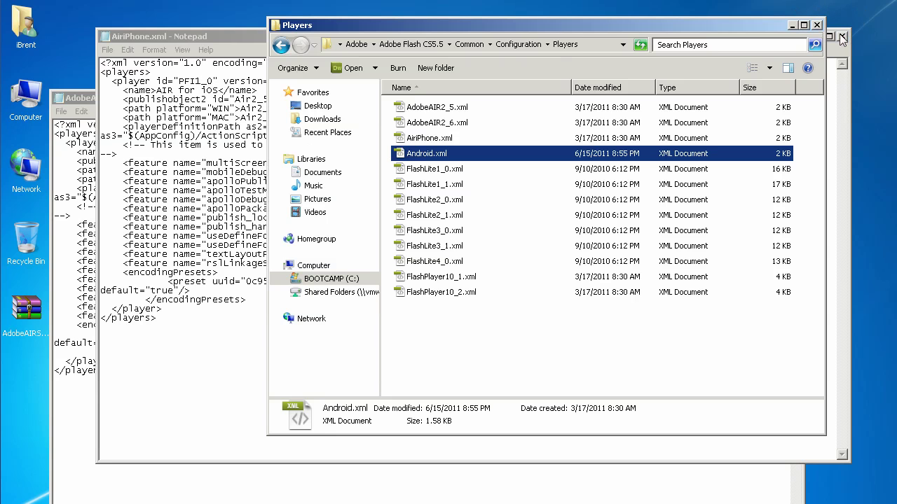
{"action": "left_click", "coordinate": [227, 35]}
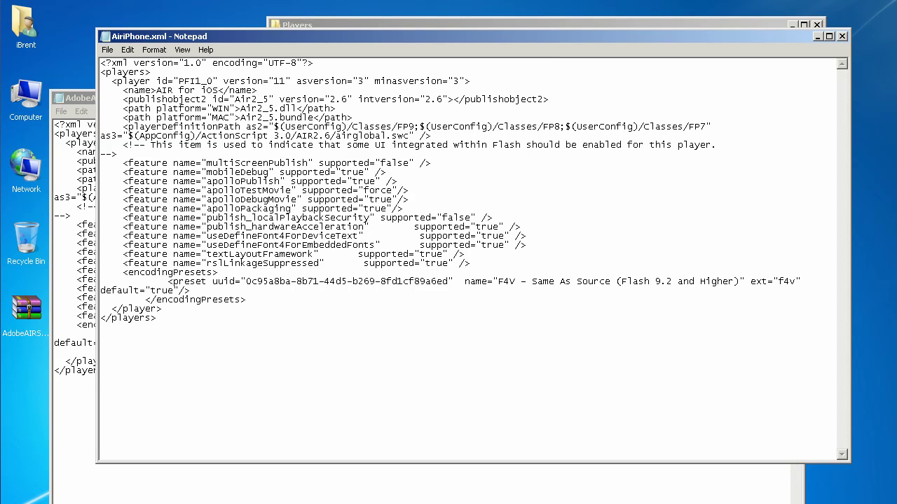
{"action": "left_click", "coordinate": [282, 81]}
{"action": "key", "text": "BackSpace"}
{"action": "type", "text": "2"}
{"action": "left_click", "coordinate": [842, 36]}
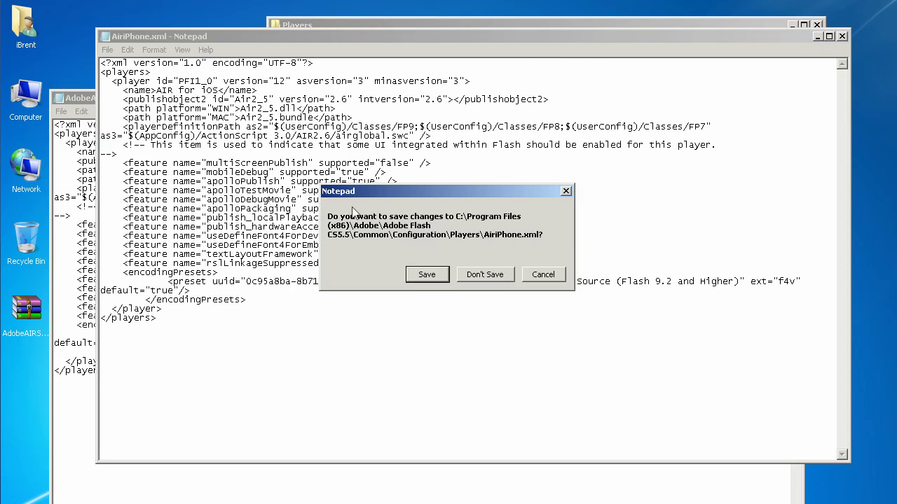
{"action": "left_click", "coordinate": [440, 276]}
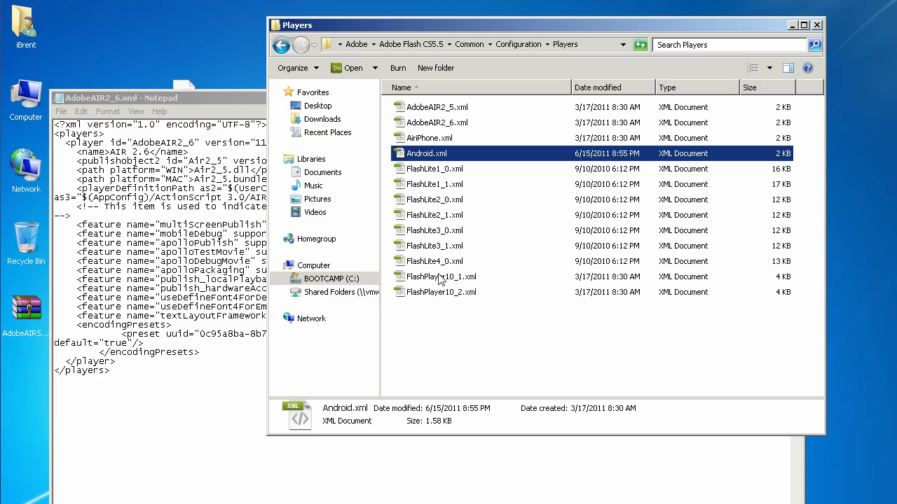
Change AdobeAIR2_6.xml's version from 11 to 12 and save it
{"action": "left_click", "coordinate": [239, 99]}
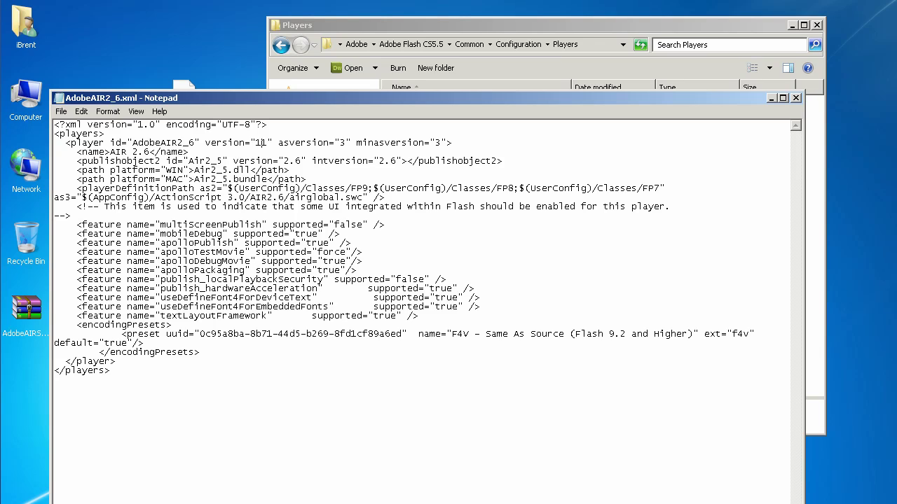
{"action": "key", "text": "BackSpace"}
{"action": "type", "text": "2"}
{"action": "left_click", "coordinate": [797, 100]}
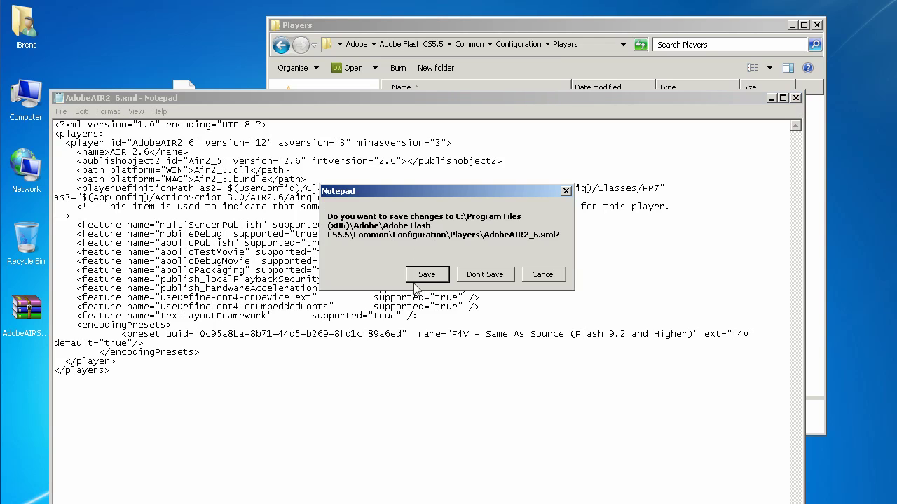
{"action": "left_click", "coordinate": [448, 281]}
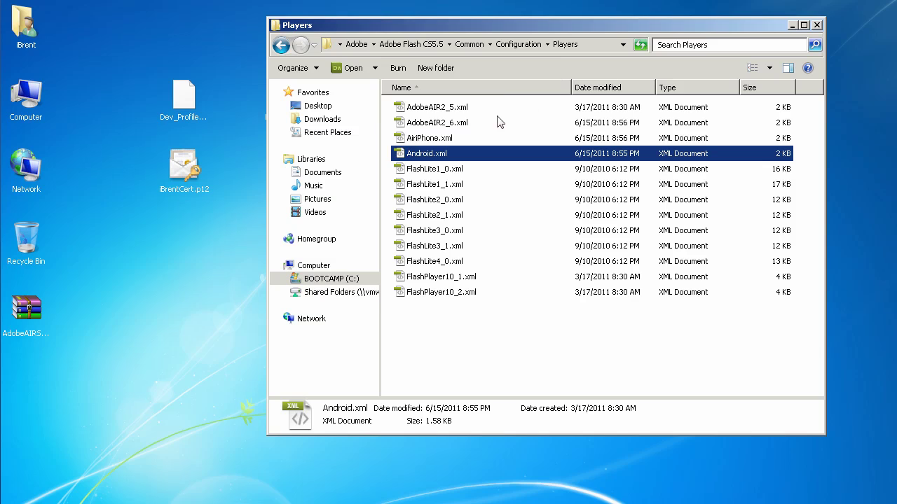
Go up from Players to the Adobe Flash CS5.5 folder, then open AIR2.6\samples
{"action": "left_click_drag", "start_coordinate": [549, 26], "coordinate": [423, 42]}
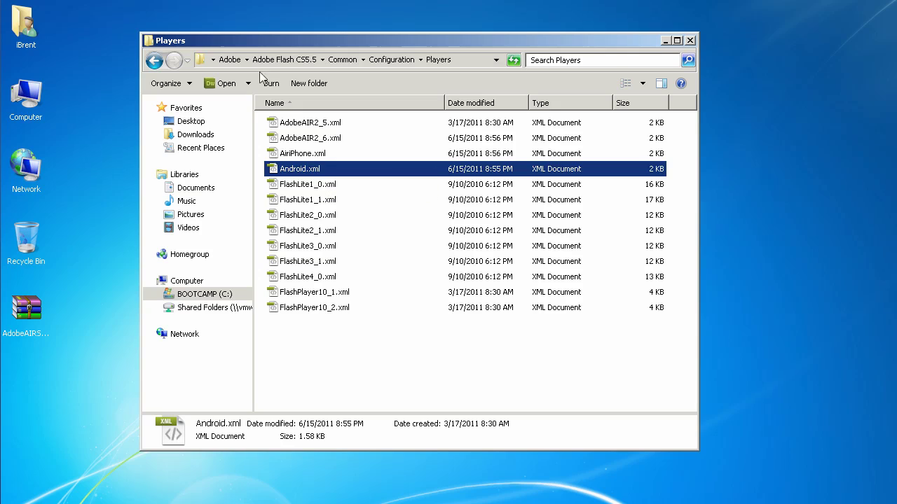
{"action": "left_click", "coordinate": [303, 61]}
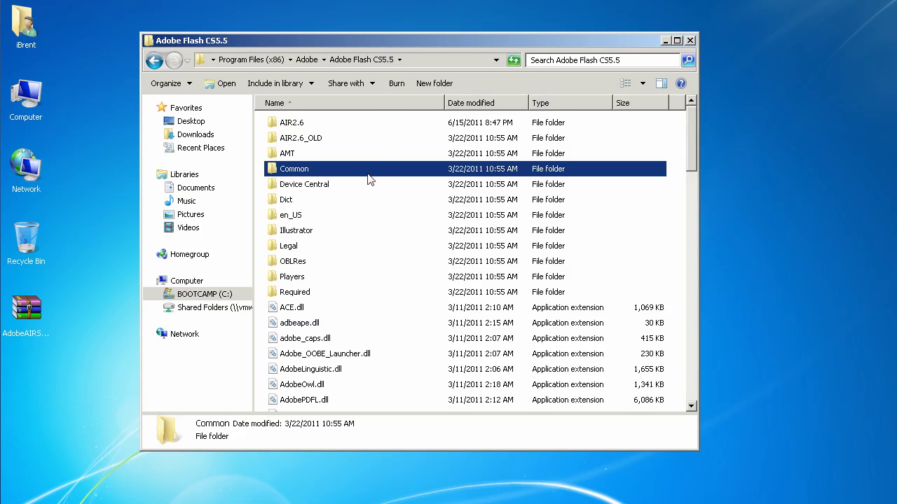
{"action": "mouse_move", "coordinate": [370, 181]}
{"action": "double_click", "coordinate": [304, 124]}
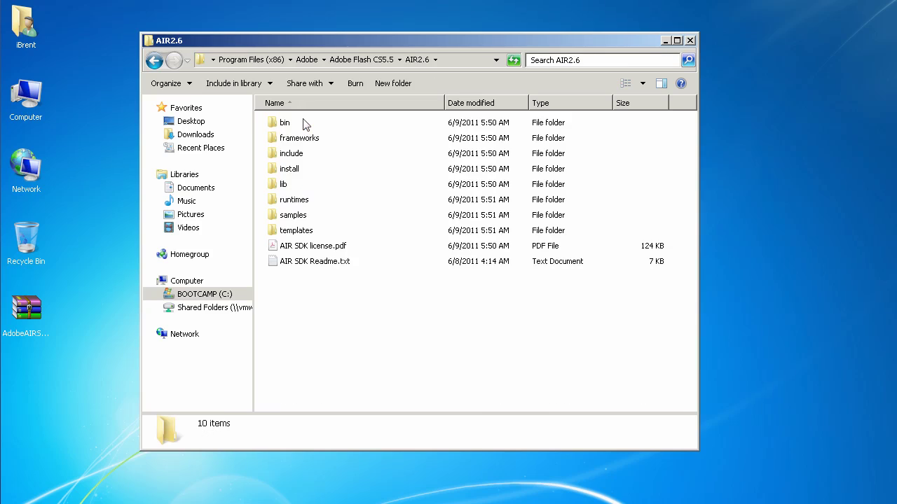
{"action": "left_click", "coordinate": [302, 218]}
{"action": "double_click", "coordinate": [301, 218]}
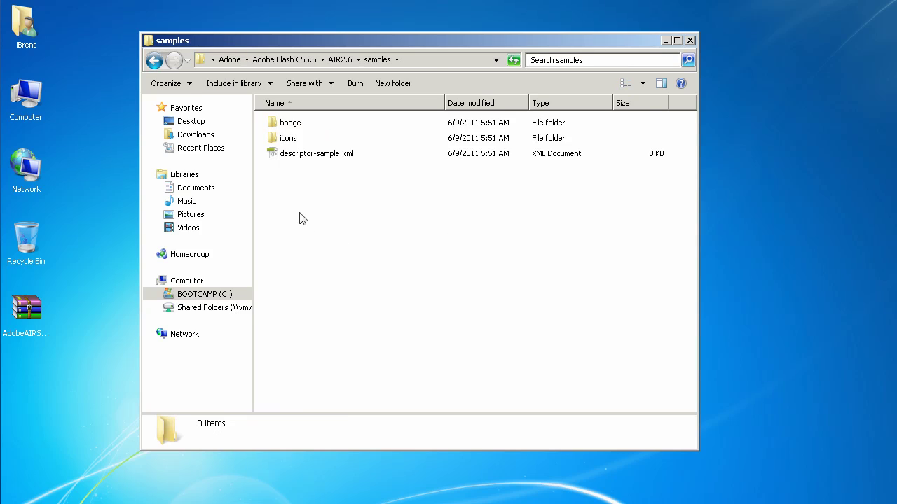
Read descriptor-sample.xml in Notepad, close it unchanged, and return to the Adobe Flash CS5.5 folder
{"action": "left_click", "coordinate": [316, 165]}
{"action": "right_click", "coordinate": [314, 160]}
{"action": "left_click", "coordinate": [343, 176]}
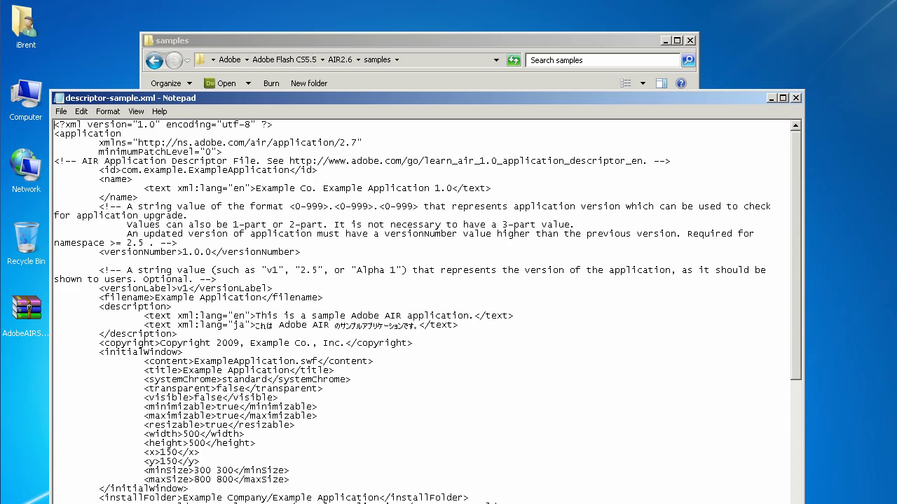
{"action": "left_click", "coordinate": [796, 98]}
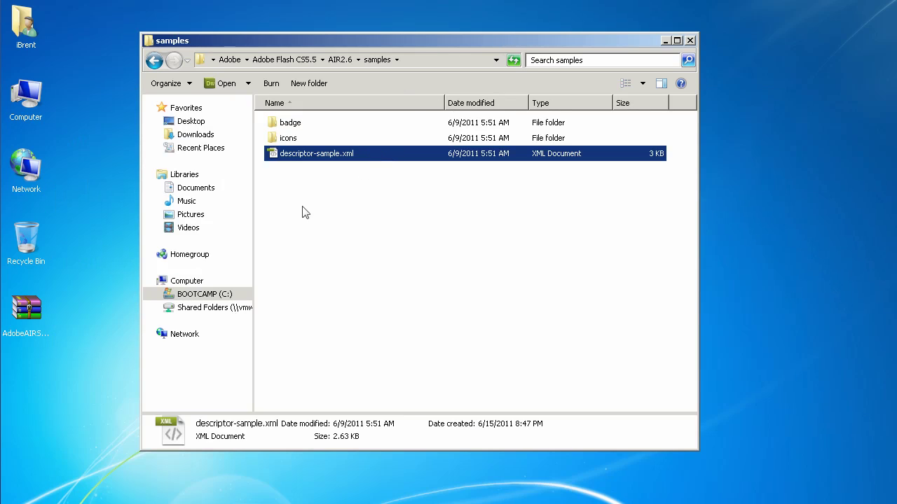
{"action": "left_click", "coordinate": [319, 168]}
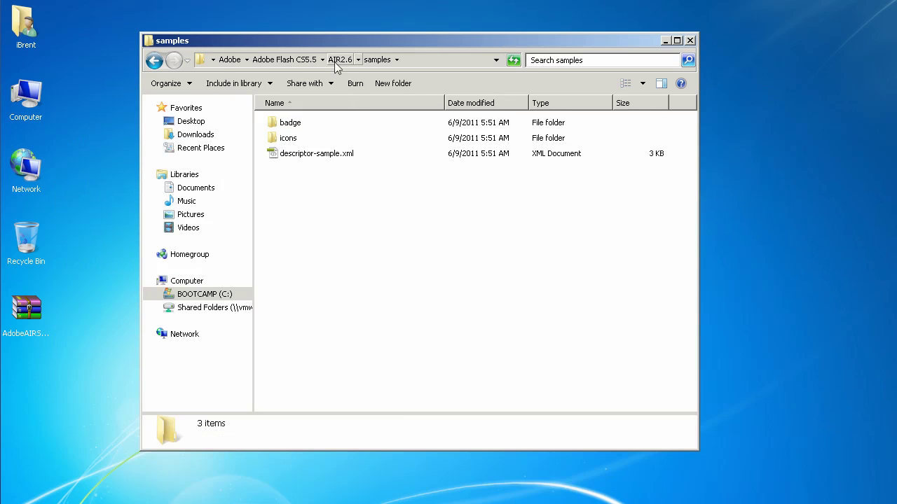
{"action": "left_click", "coordinate": [307, 62]}
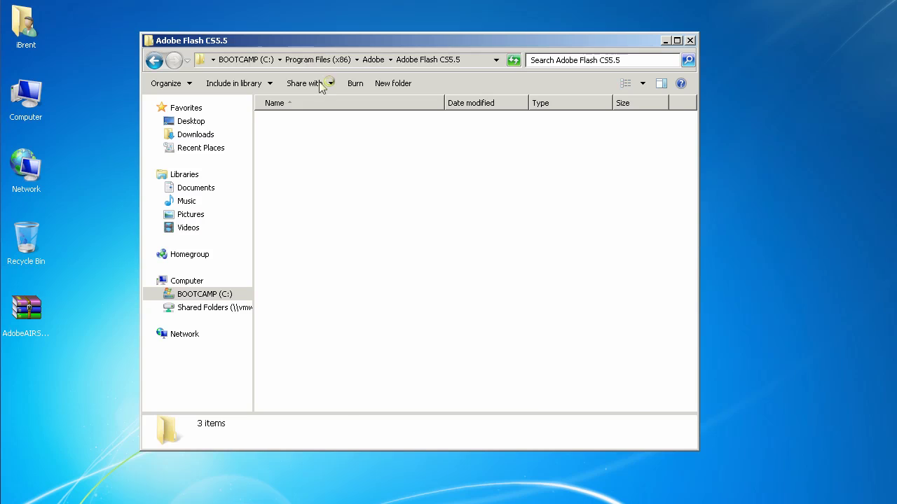